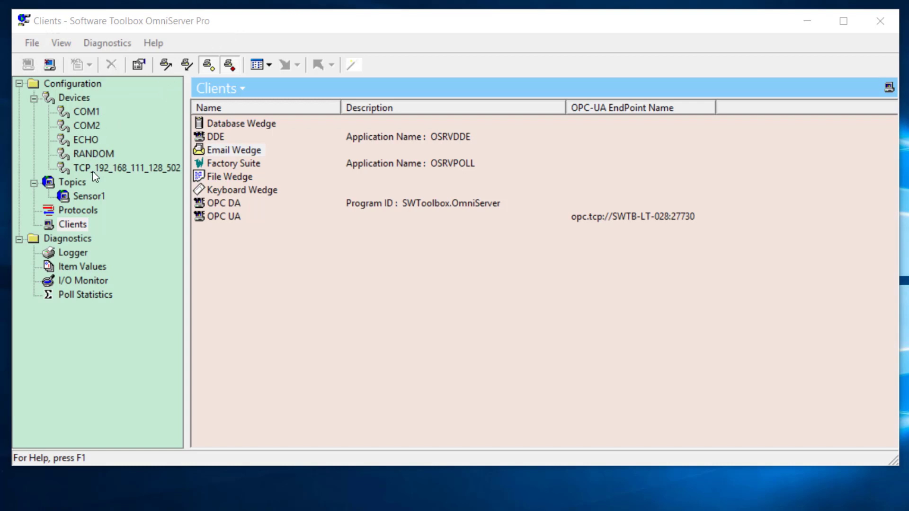
- Show the client interfaces list and select Email Wedge
click(73, 229)
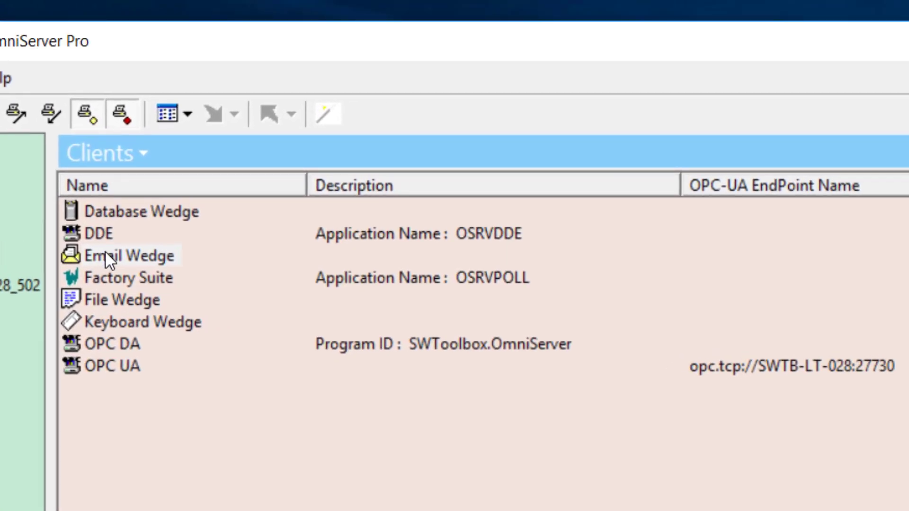
click(108, 262)
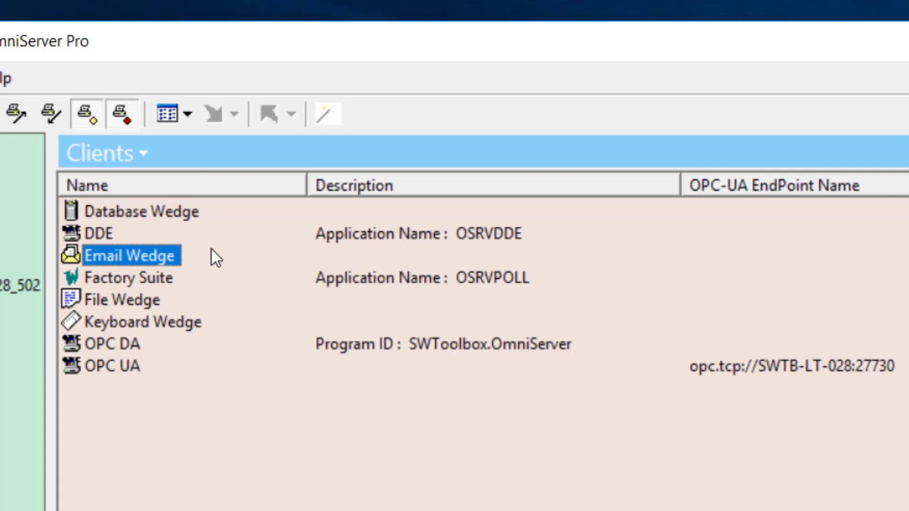
- Open the Email Wedge settings at the Email Configuration page
double_click(170, 256)
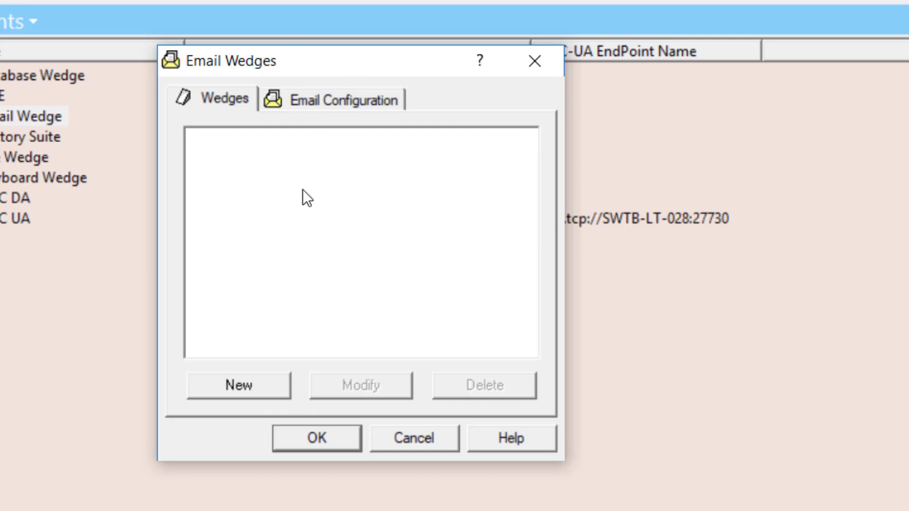
click(283, 103)
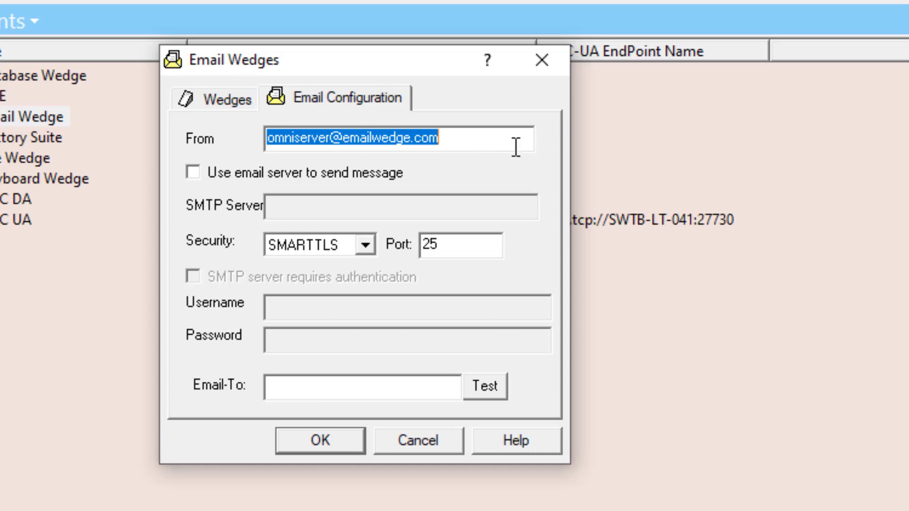
- Enable sending through an email server and set the SMTP server to smtp.gmail.com
click(193, 172)
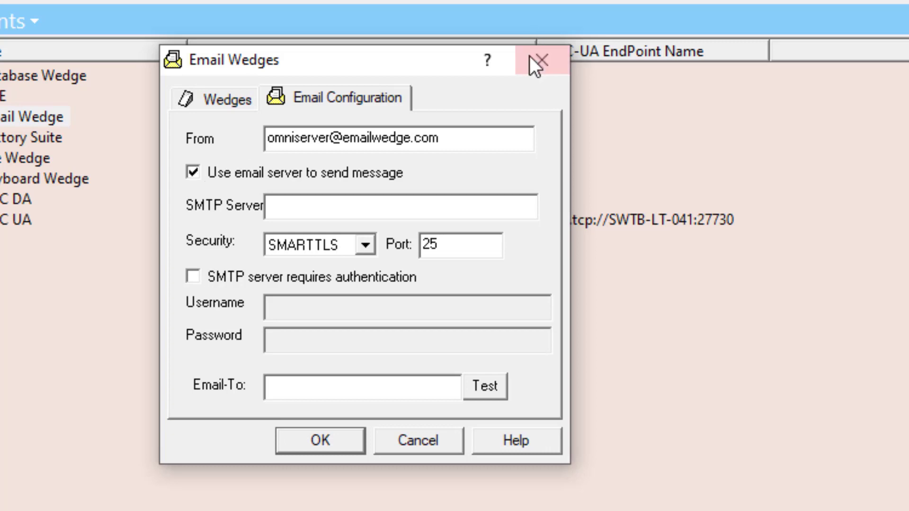
click(457, 207)
text(smtp.go)
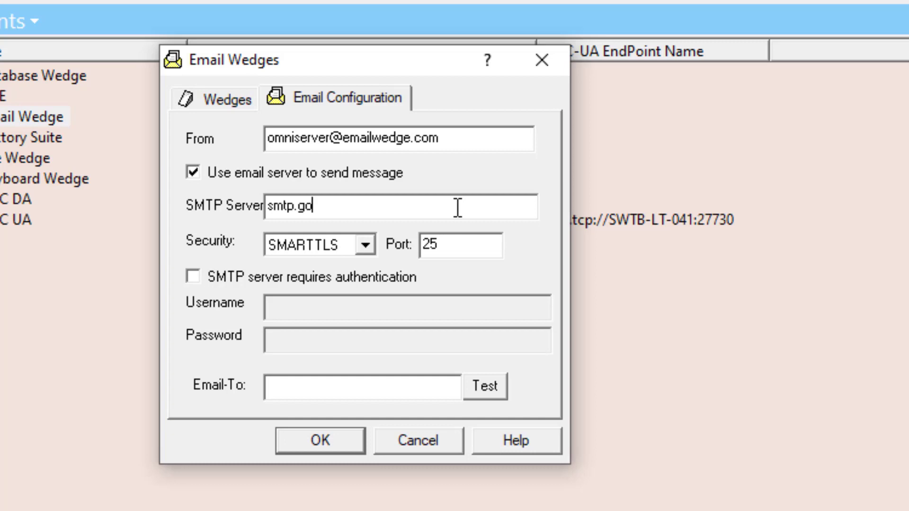
key(BackSpace)
text(mail.com)
click(371, 245)
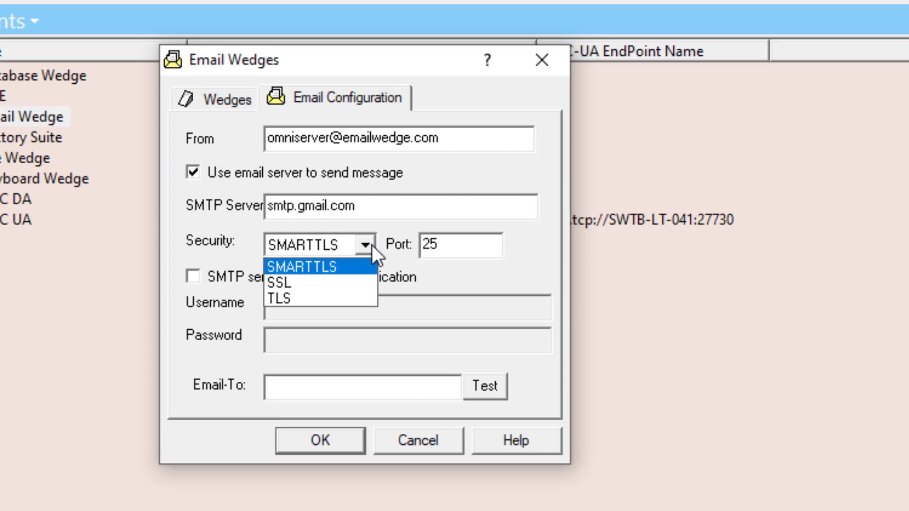
- Set security to SSL after trying TLS, leaving the port at 465
click(296, 277)
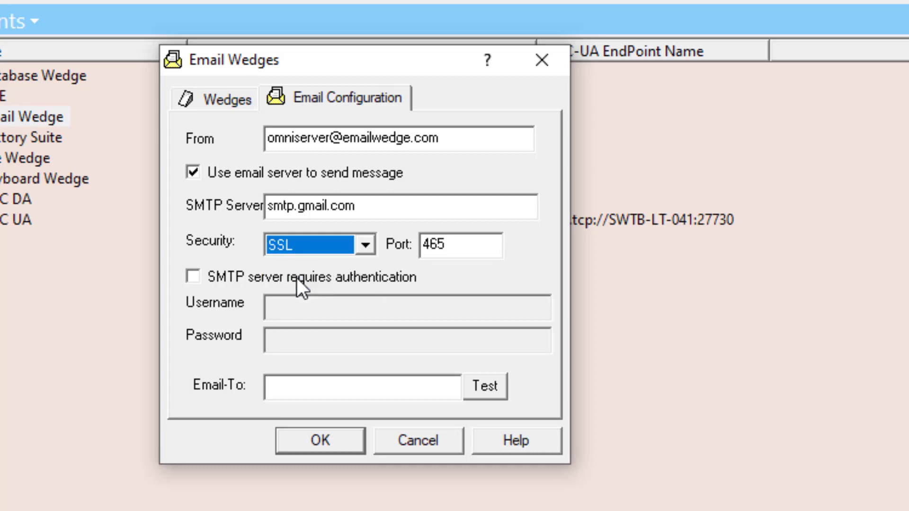
click(341, 239)
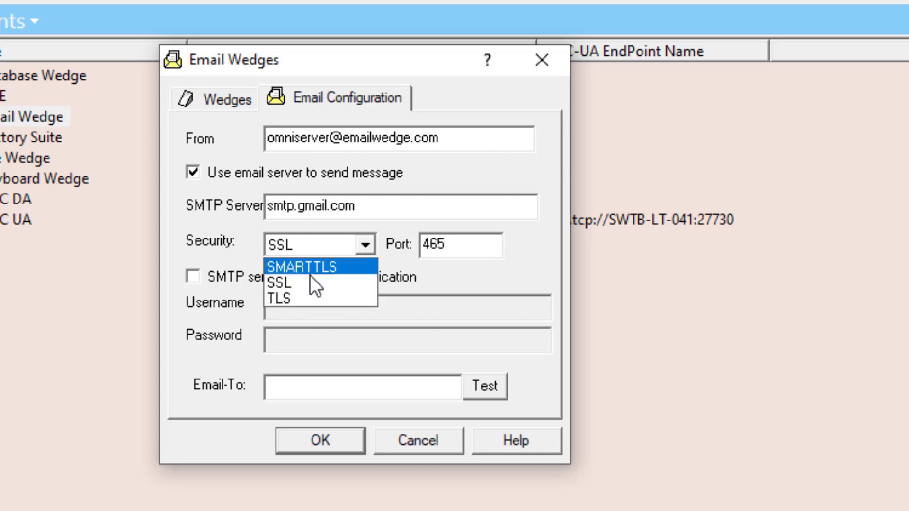
click(299, 295)
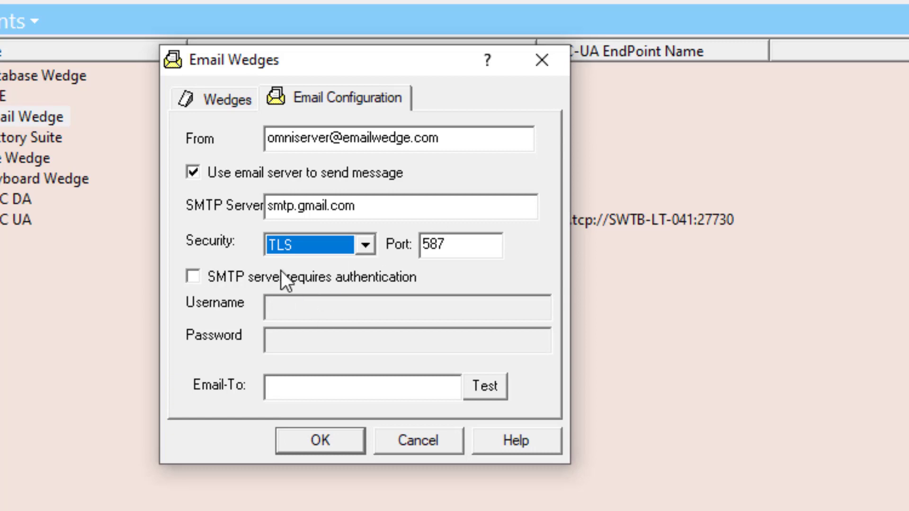
click(317, 251)
click(308, 279)
drag(460, 250, 417, 249)
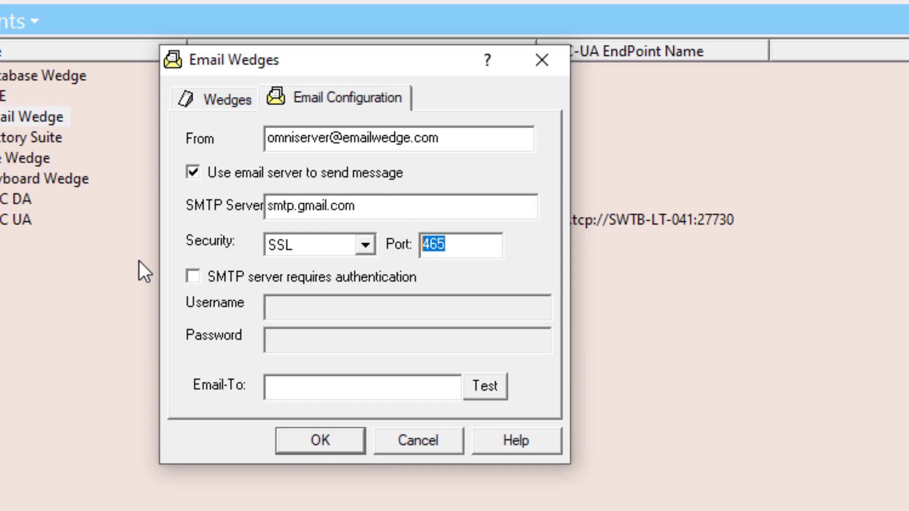
- Turn on SMTP authentication and enter the account's e-mail address as username
click(192, 277)
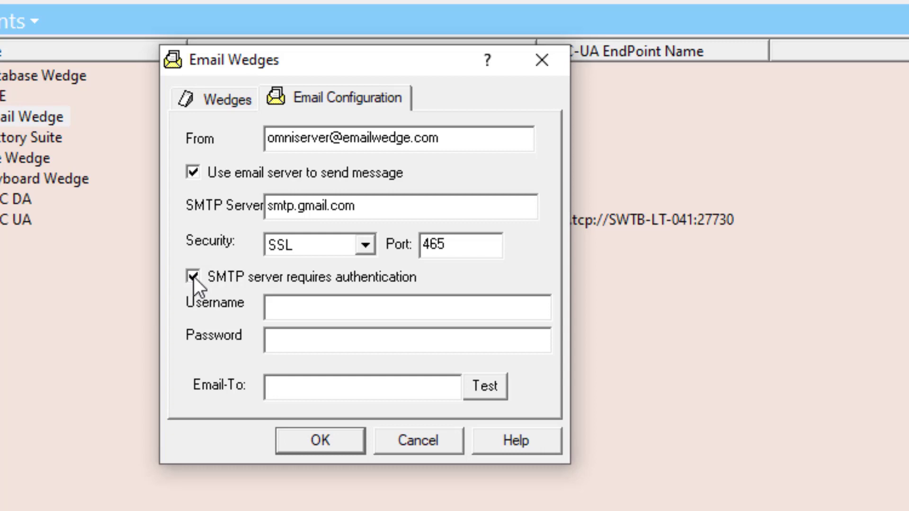
click(330, 312)
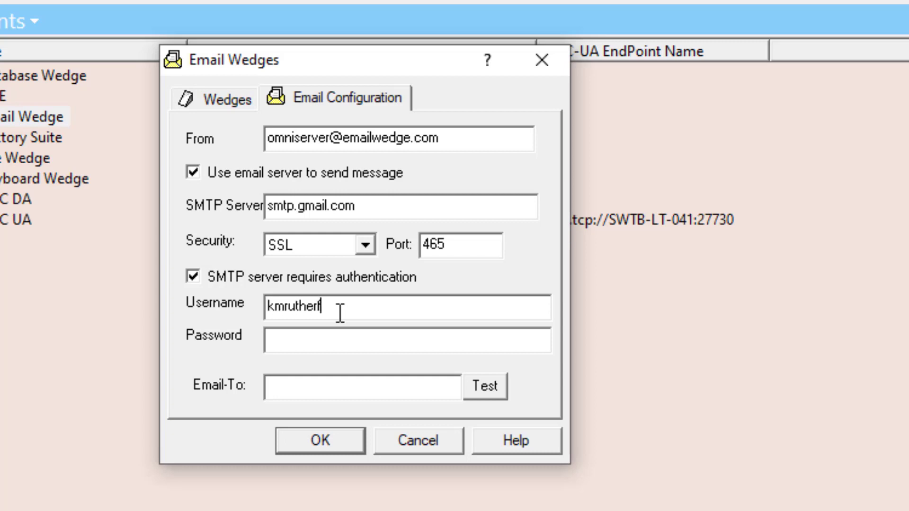
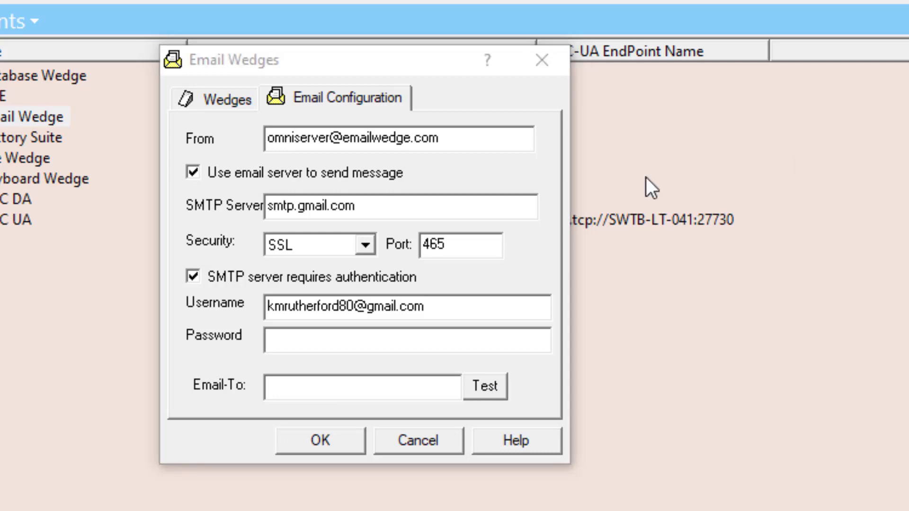
- Paste the SMTP account password and move to the Email-To field
click(501, 345)
key(ctrl+v)
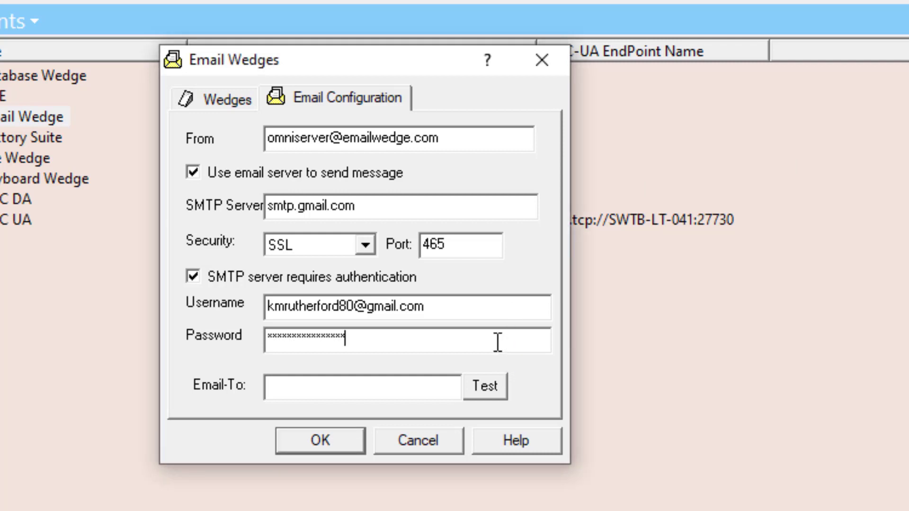
click(422, 385)
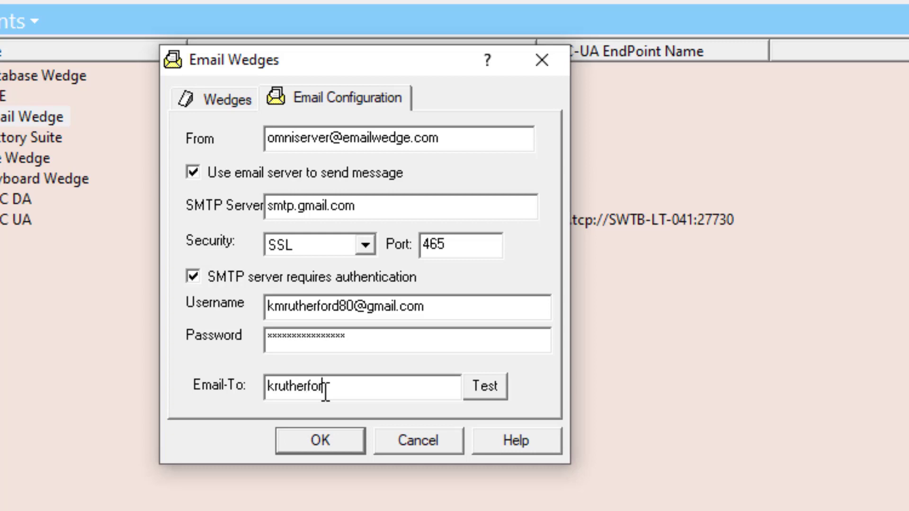
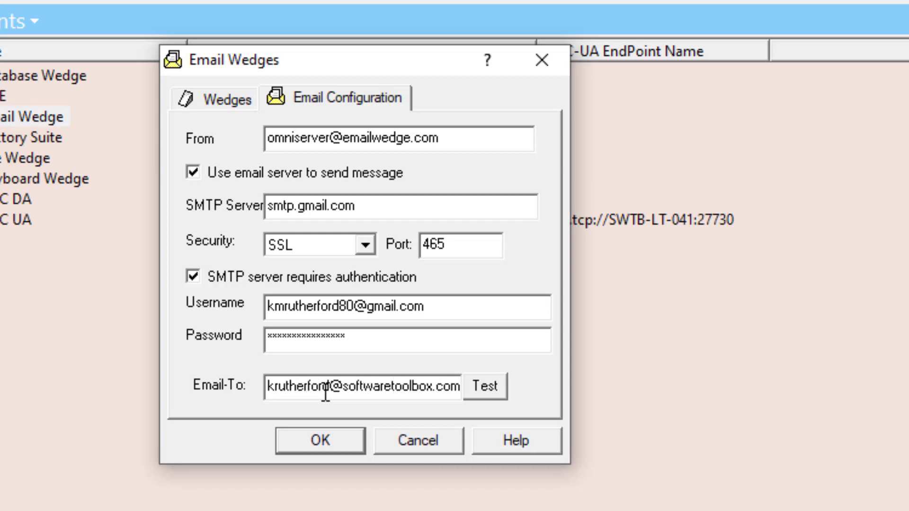
- Enter the recipient's e-mail address, send a successful test email, and check the inbox
click(477, 391)
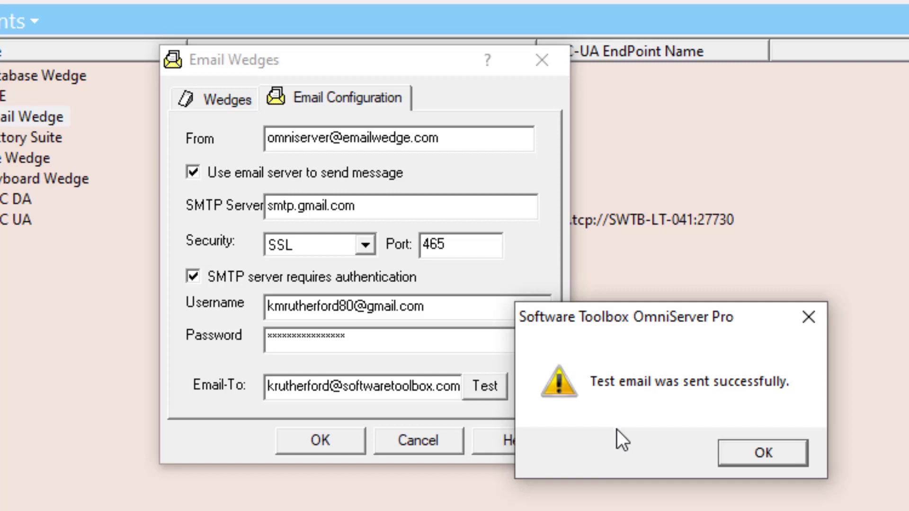
click(747, 454)
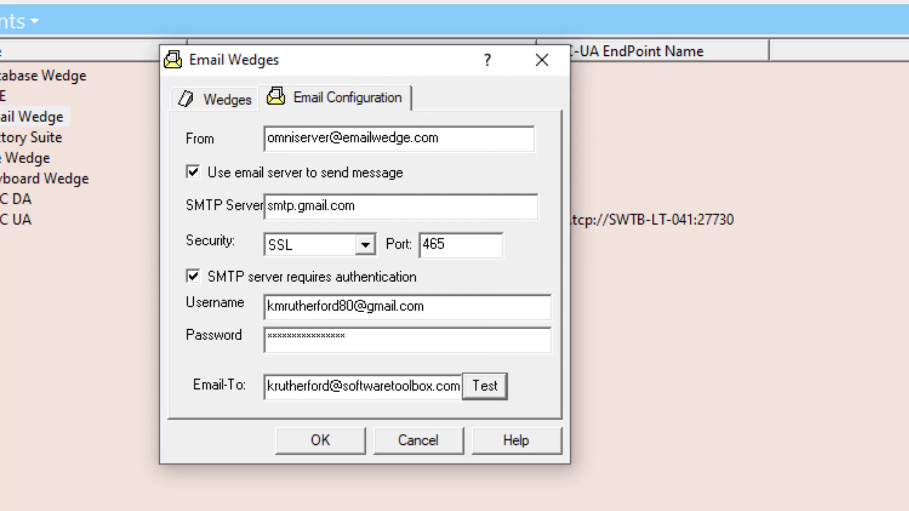
key(alt+Tab)
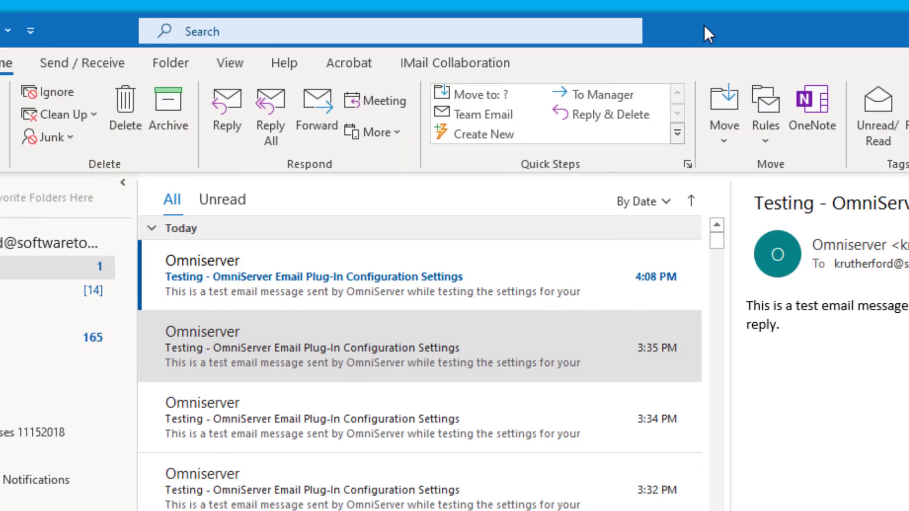
click(448, 294)
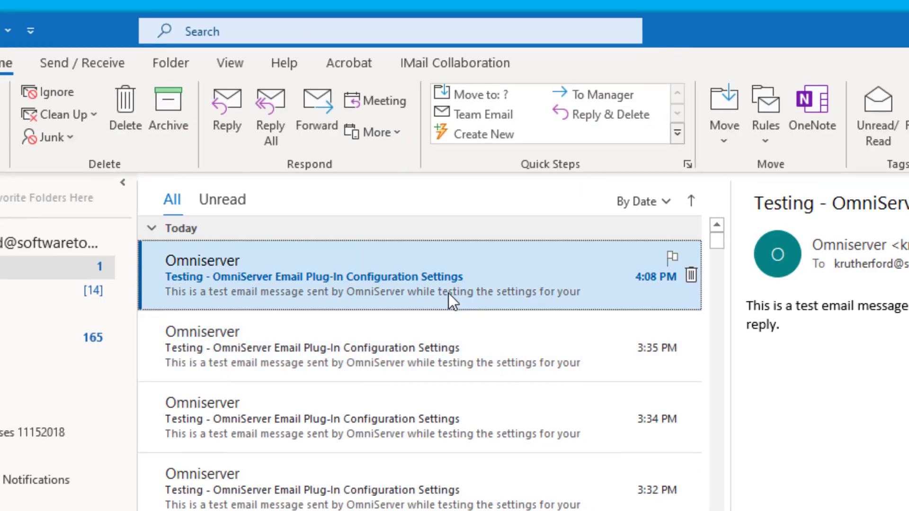
- Open the 4:08 PM OmniServer test email in its own window and move it aside
double_click(426, 283)
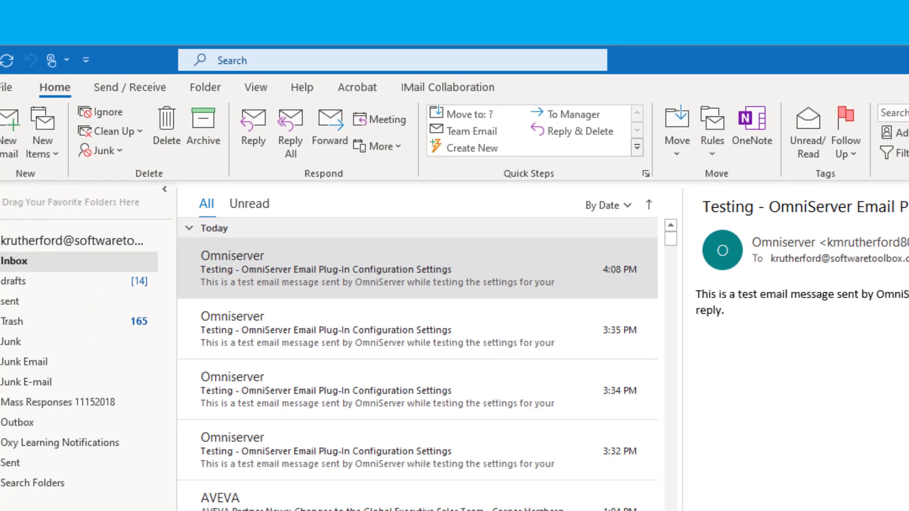
drag(237, 50, 466, 133)
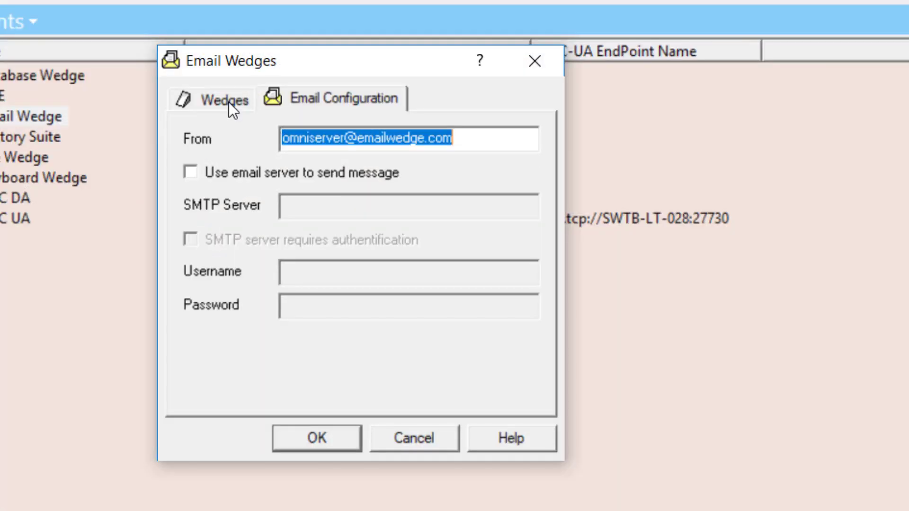
- Create a new wedge from the Wedges list
click(228, 101)
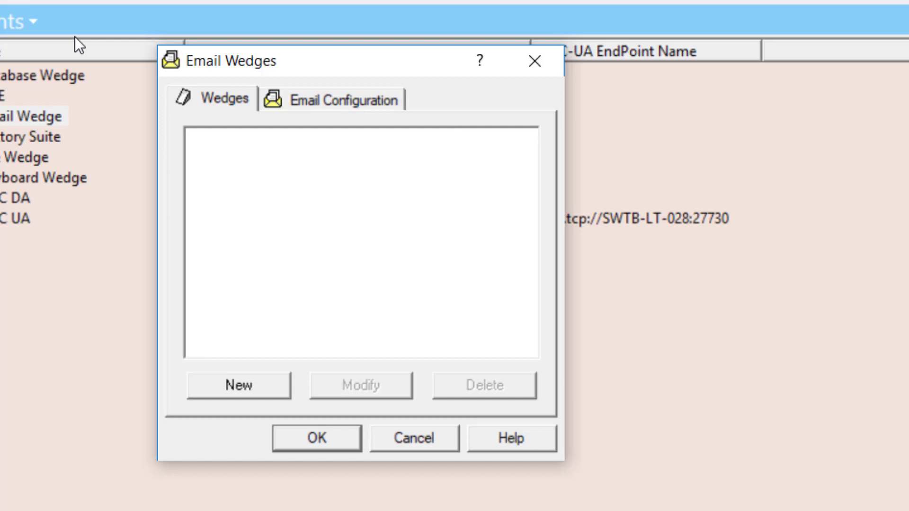
click(241, 385)
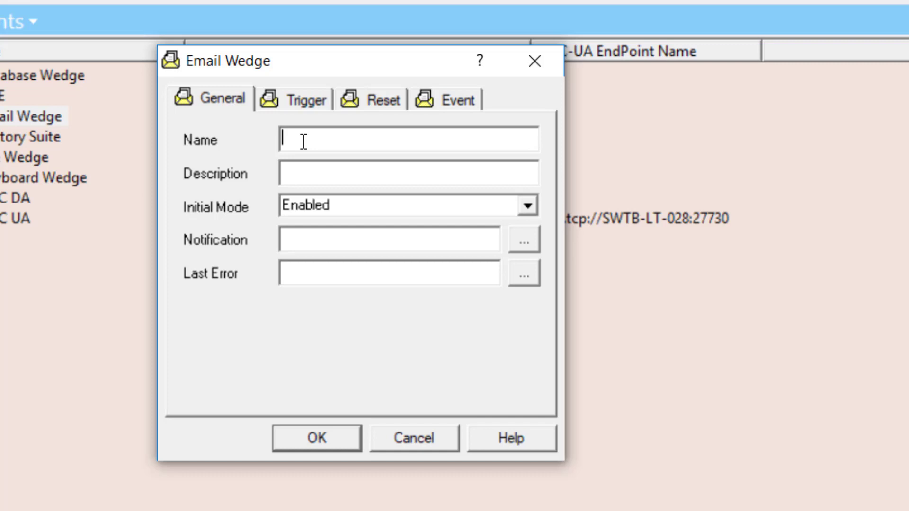
- Name the wedge High_Tank_Level, described as 'Sends an email when tank level is high'
text(High_Tank_Level)
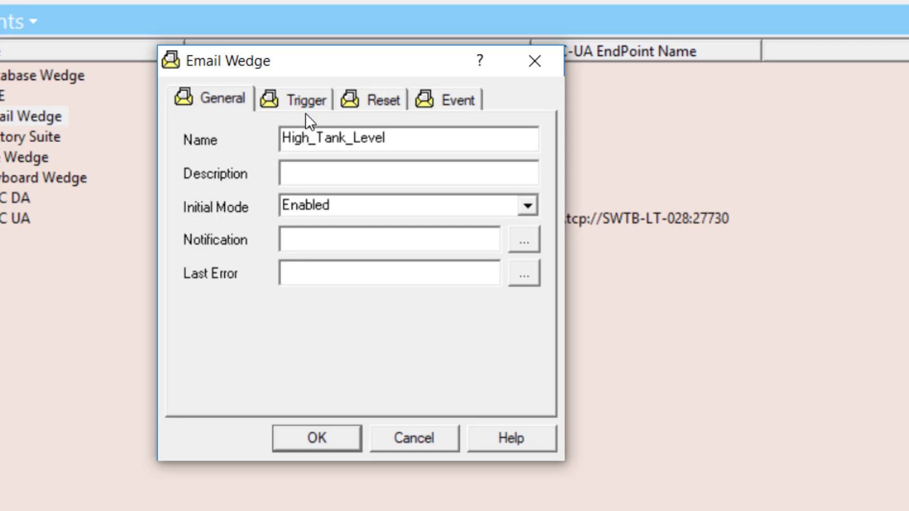
key(Tab)
text(Sends an email when tak)
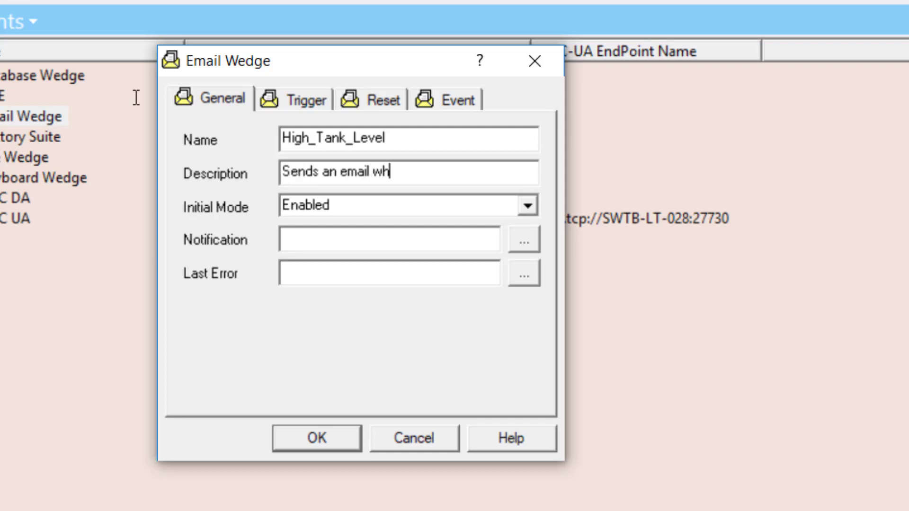
key(BackSpace)
key(BackSpace)
text(nk Le)
key(BackSpace)
key(BackSpace)
text(level is high)
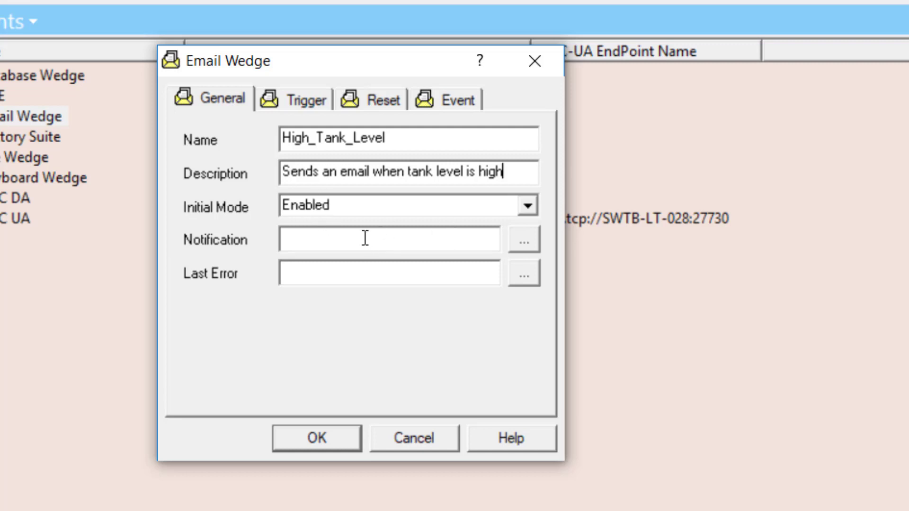
- Select the Notification setting to open its browse dialog
click(348, 236)
click(354, 269)
click(352, 241)
- Leave the Notification and Last Error items unassigned, then show the wedge's Trigger settings
click(524, 242)
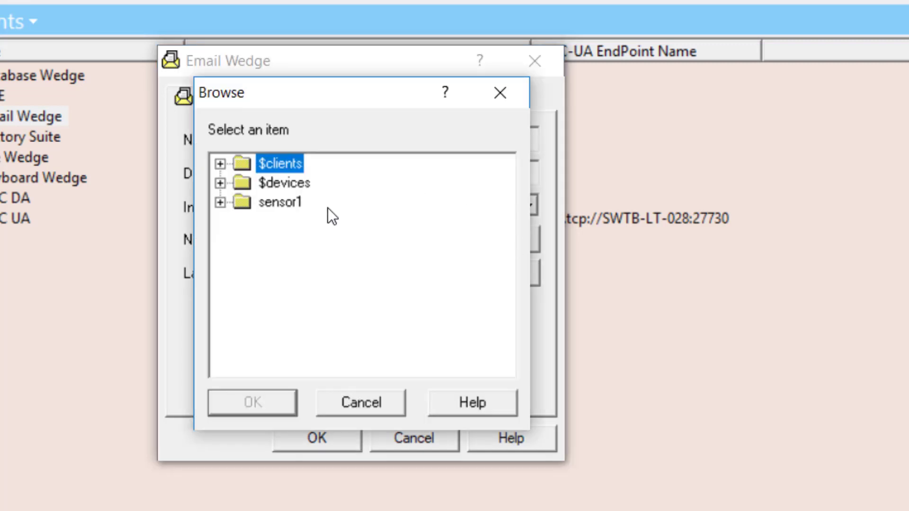
click(379, 402)
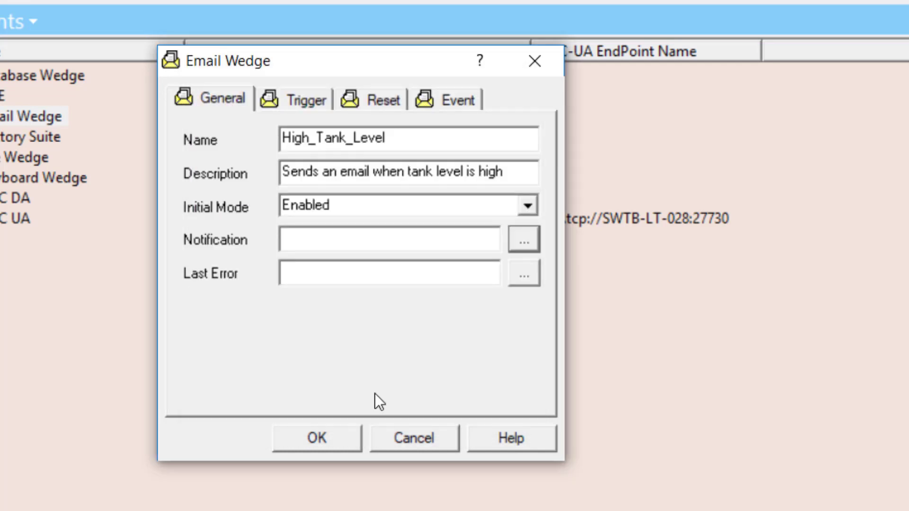
click(319, 280)
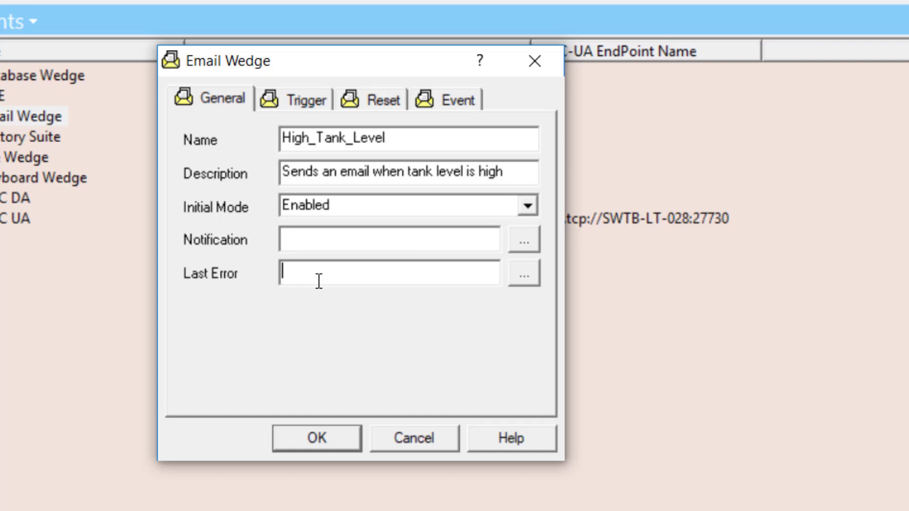
click(527, 274)
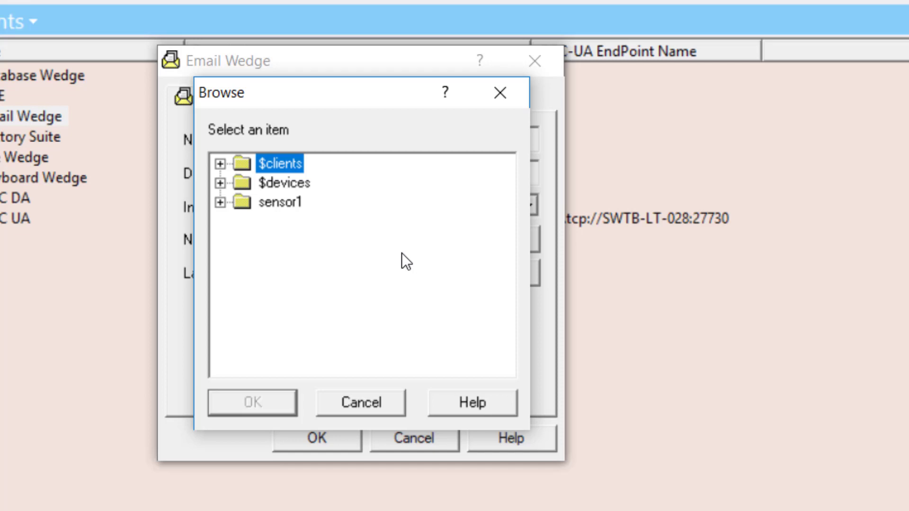
click(364, 403)
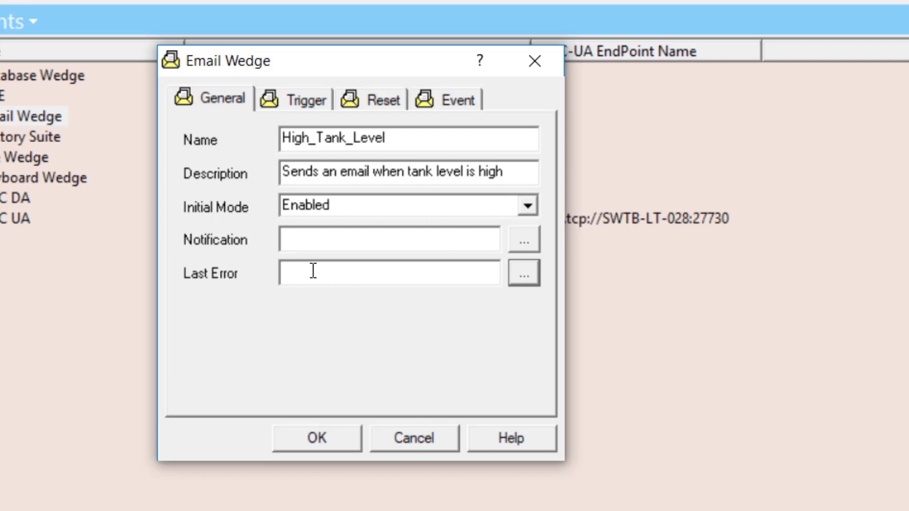
click(297, 100)
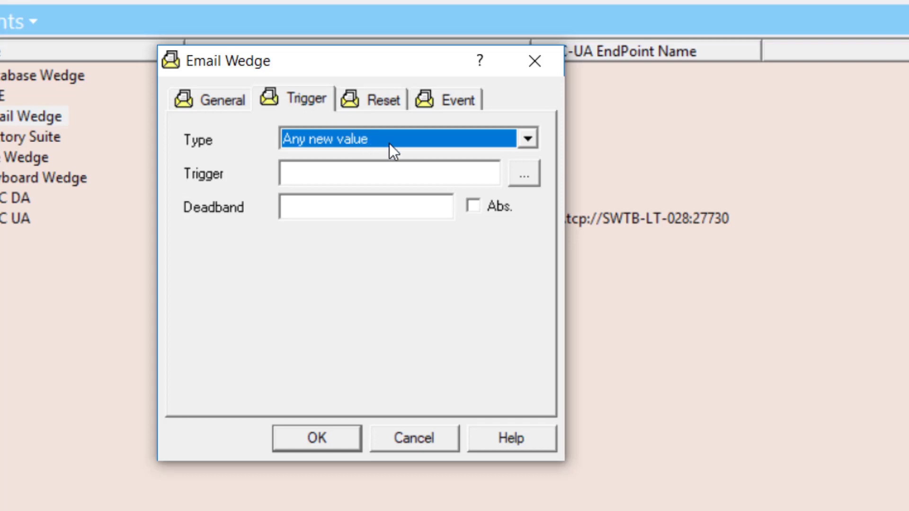
- Change the trigger type from Any new value to High limit
click(511, 140)
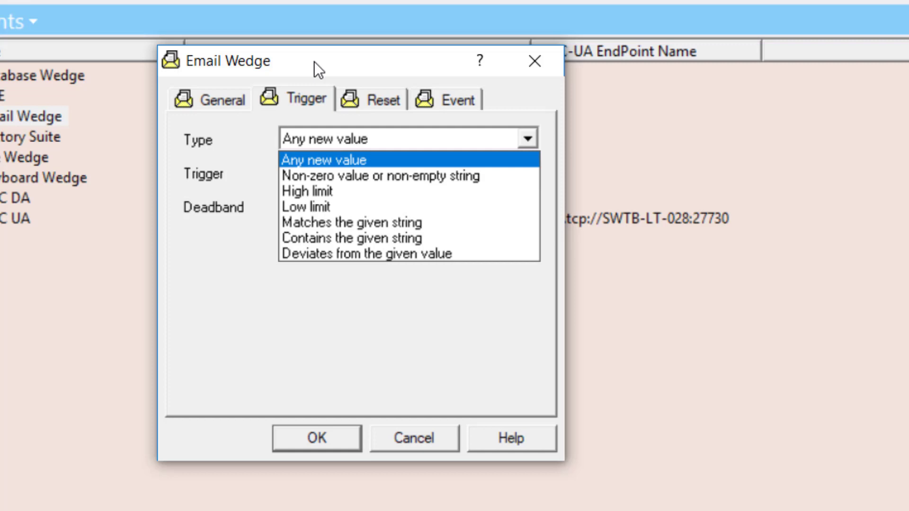
click(498, 191)
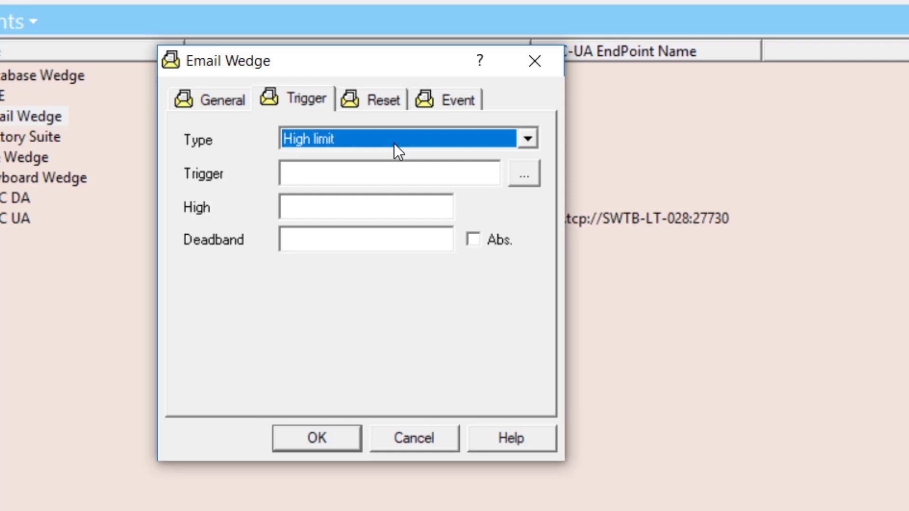
- Pick sensor1's TankLevel tag in the item browser as the Trigger item
click(382, 179)
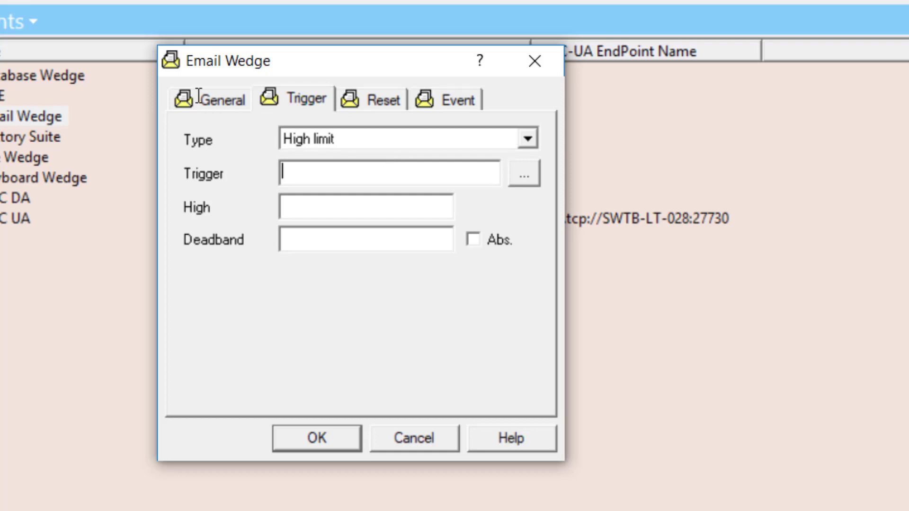
click(514, 181)
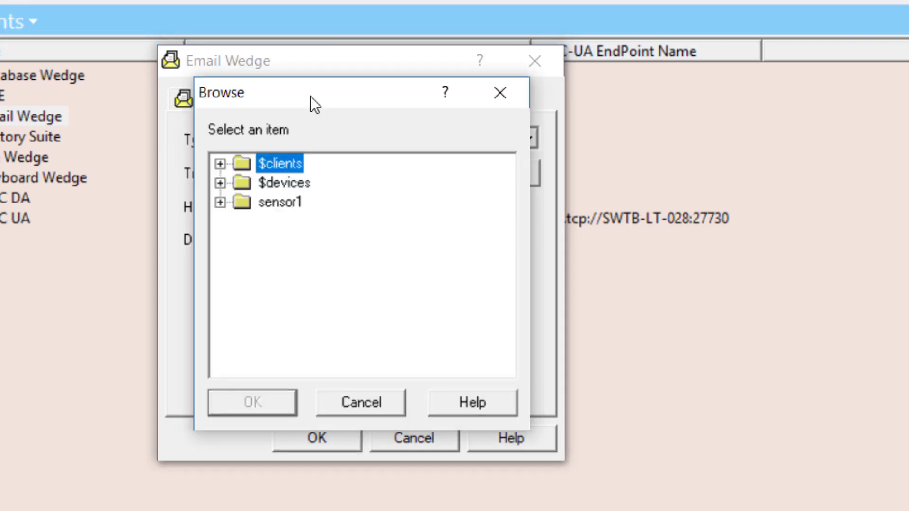
click(220, 202)
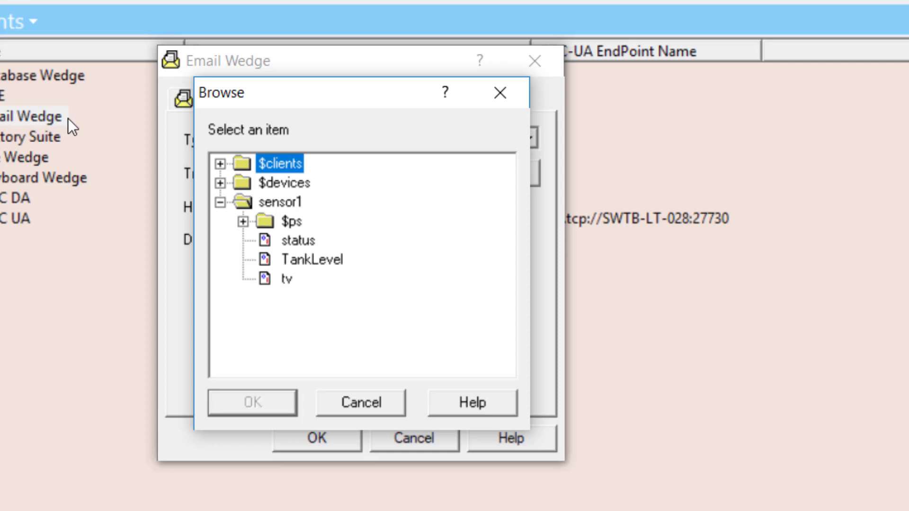
click(305, 259)
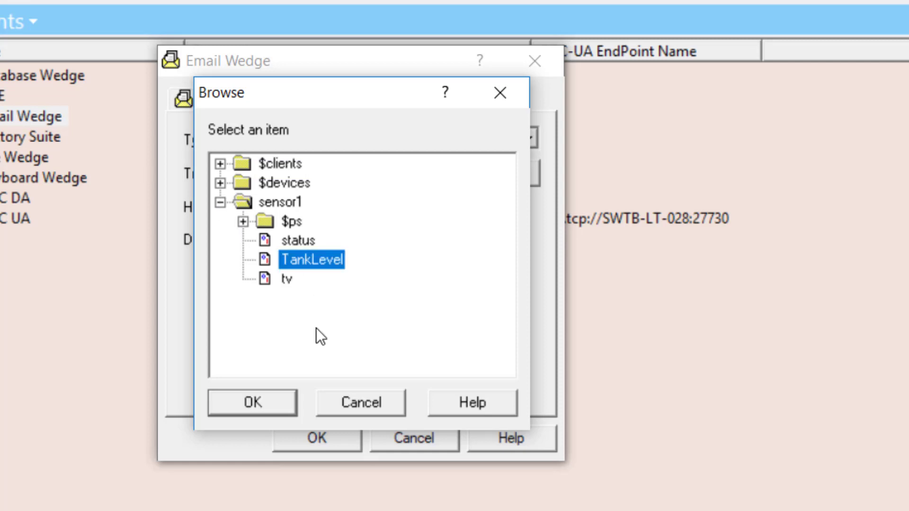
click(254, 403)
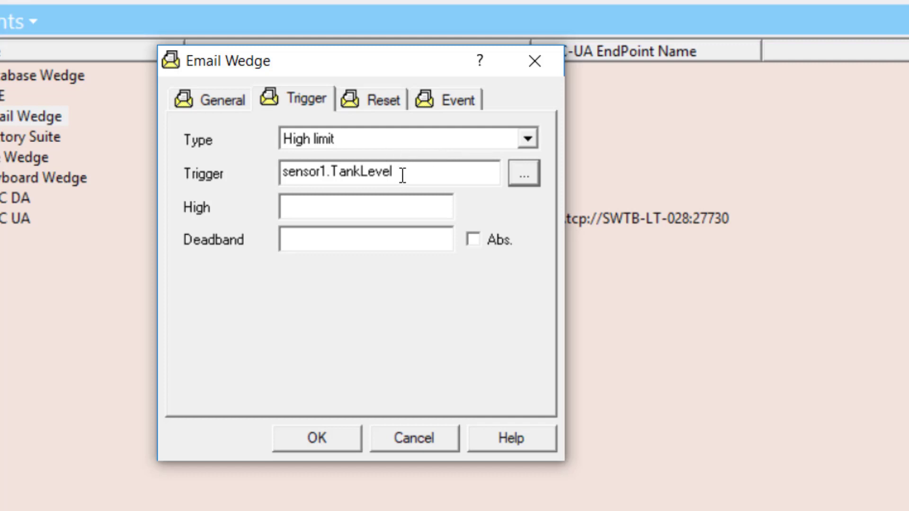
click(337, 207)
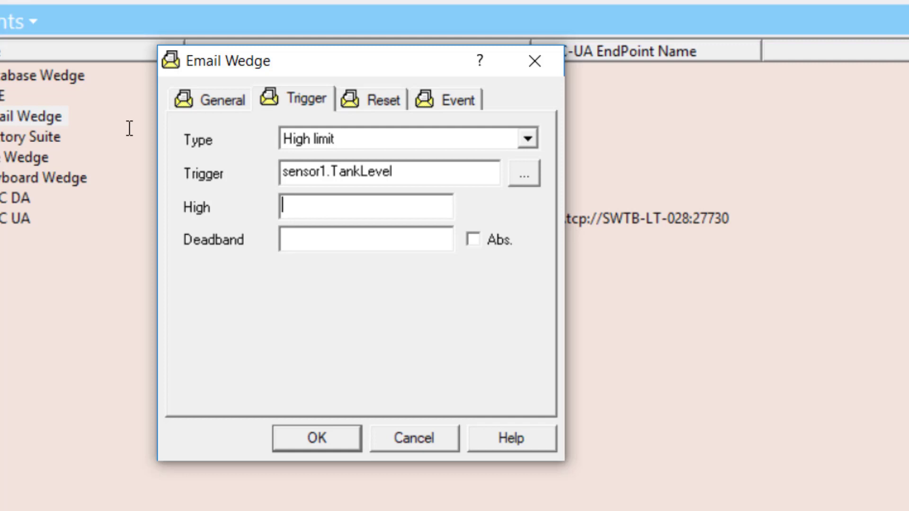
- Enter 90000 in the High field and move on to Deadband
text(90000)
click(319, 241)
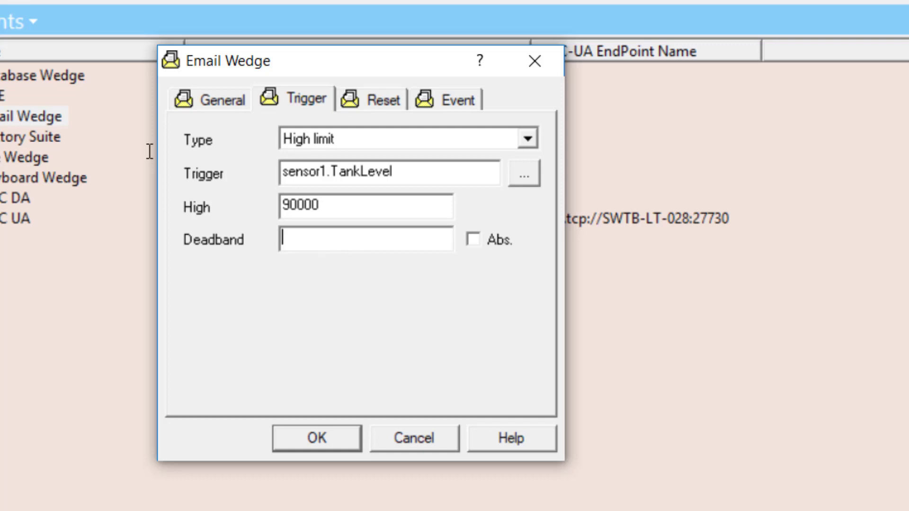
- Enter a Deadband of 5 and tick Abs. to make it absolute
text(5)
click(479, 240)
- Untick Abs. and clear the Deadband value of 5, then view the Reset settings
click(473, 240)
drag(416, 229, 272, 254)
key(BackSpace)
click(370, 101)
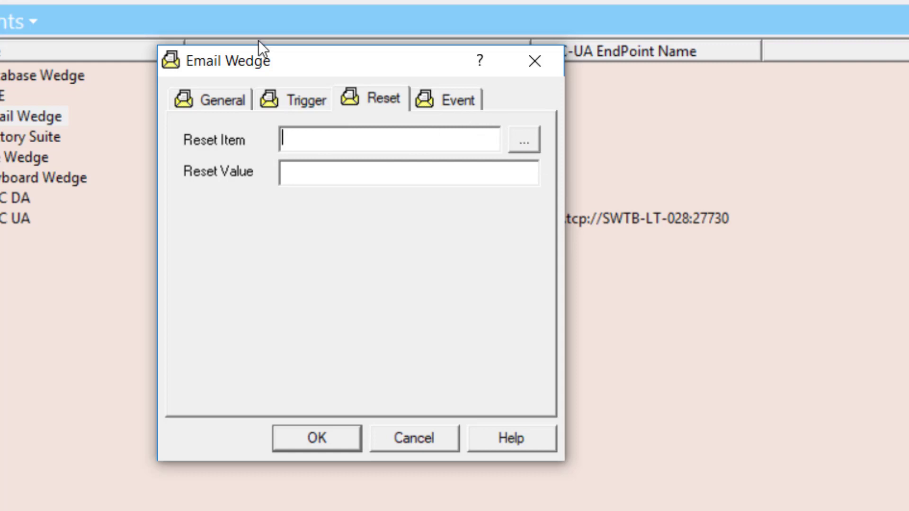
- Show the Event tab with the recipient, subject and message body fields
click(458, 104)
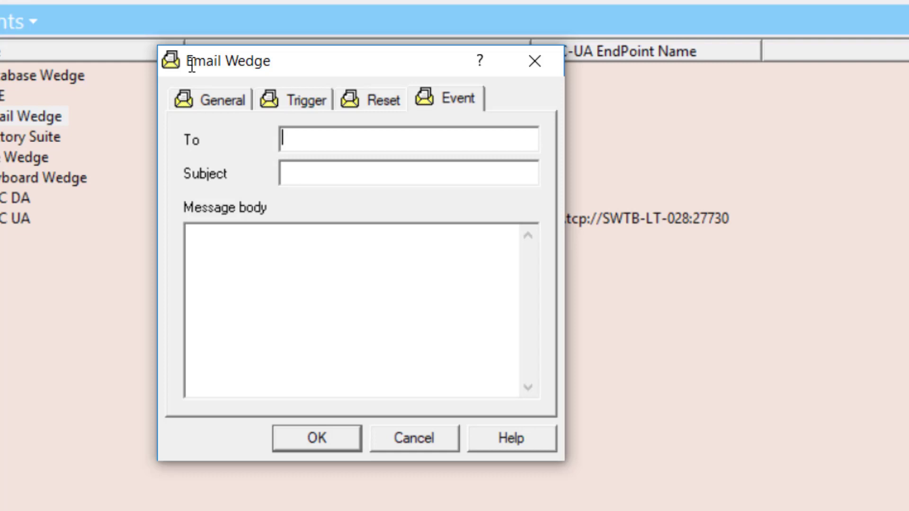
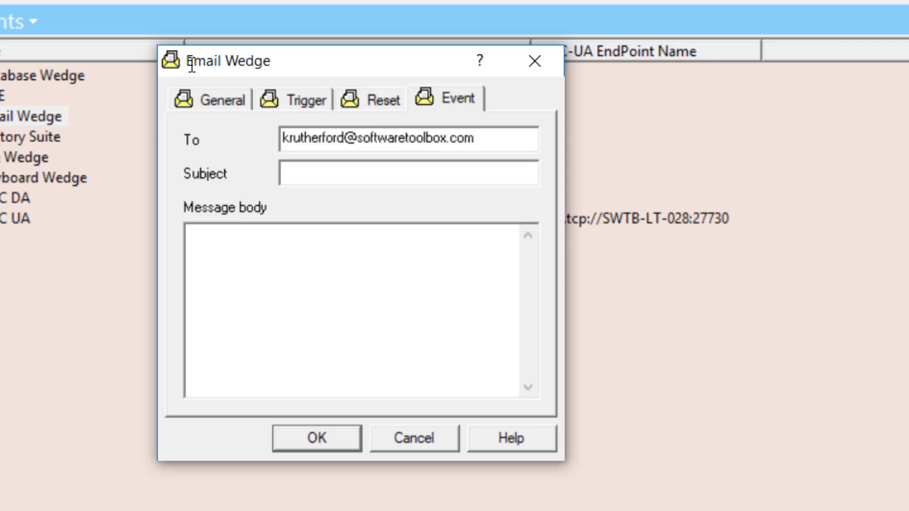
- Replace the SMS gateway recipient with an e-mail address and set subject 'Warning: High Tank Level'
click(334, 179)
text(Warning)
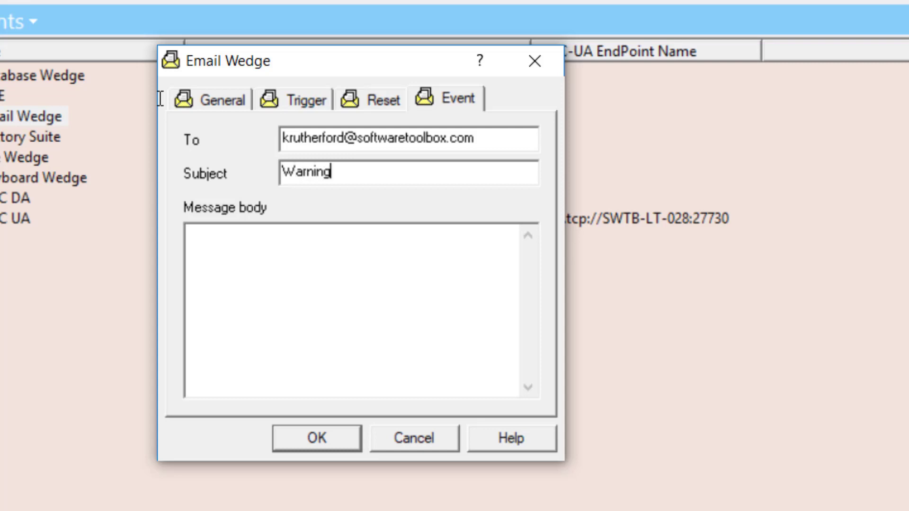
text(: High Tank Level)
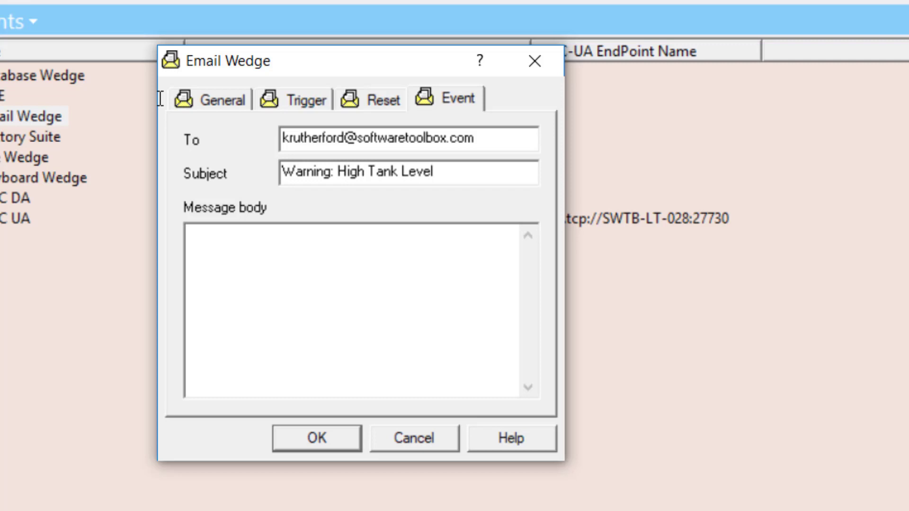
- Select the entire drafted tank-level alert message in Notepad for copying
click(261, 268)
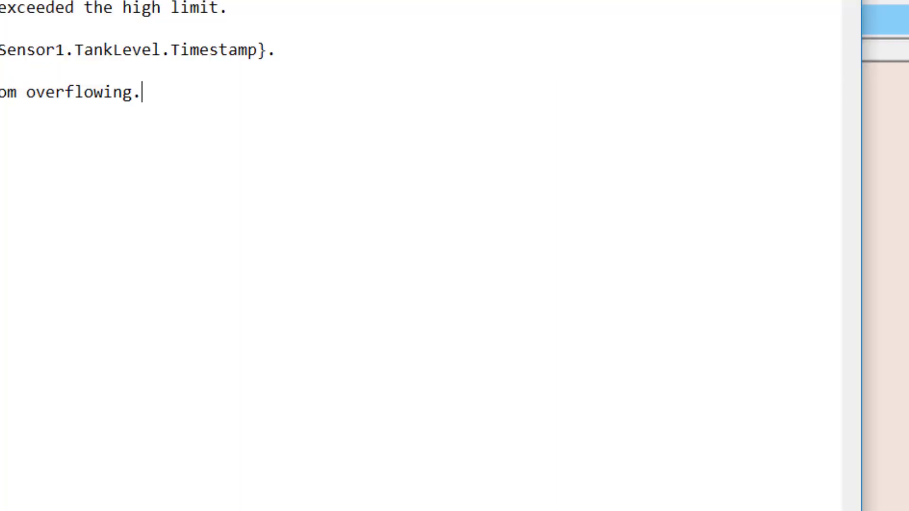
drag(156, 94, 0, 7)
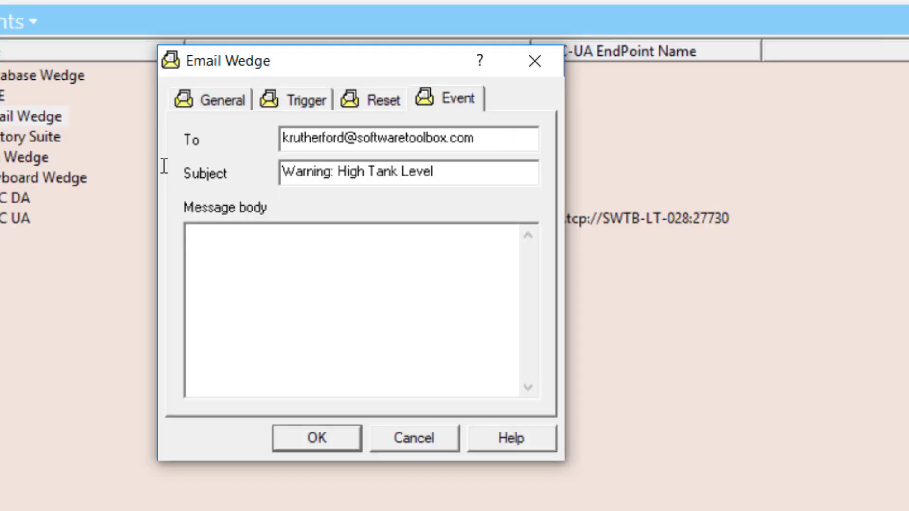
- Paste the Tank 1 alert text with Value and Timestamp expressions into the message body
click(339, 262)
text(Attention!!!  This is a notification that the level of Tank 1 has exceeded the high limit.  Current tank level is {Sensor1.TankLevel.Value} at {Sensor1.TankLevel.Timestamp}.  Please take the required action to prevent Tank 1 from overflowing.)
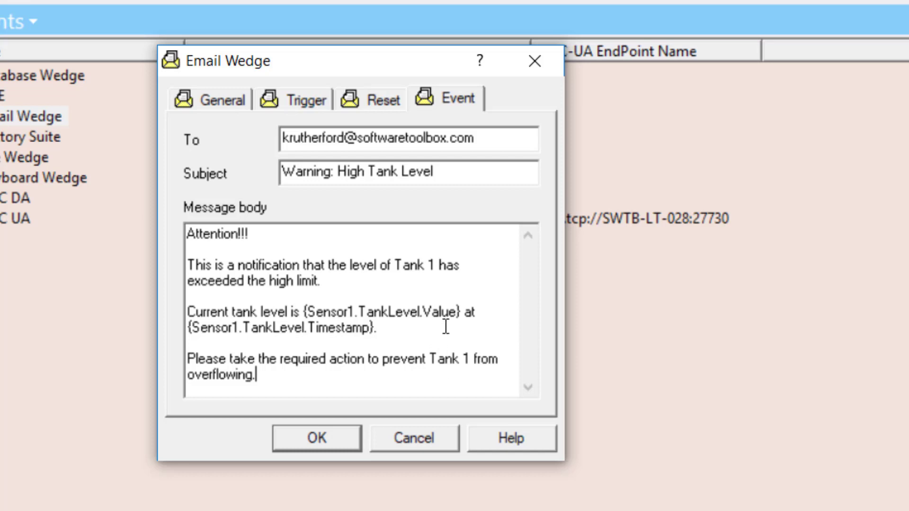
- Append /.264 after Sensor1.TankLevel.Value in the message body's tank-level expression
click(456, 312)
text(/.264)
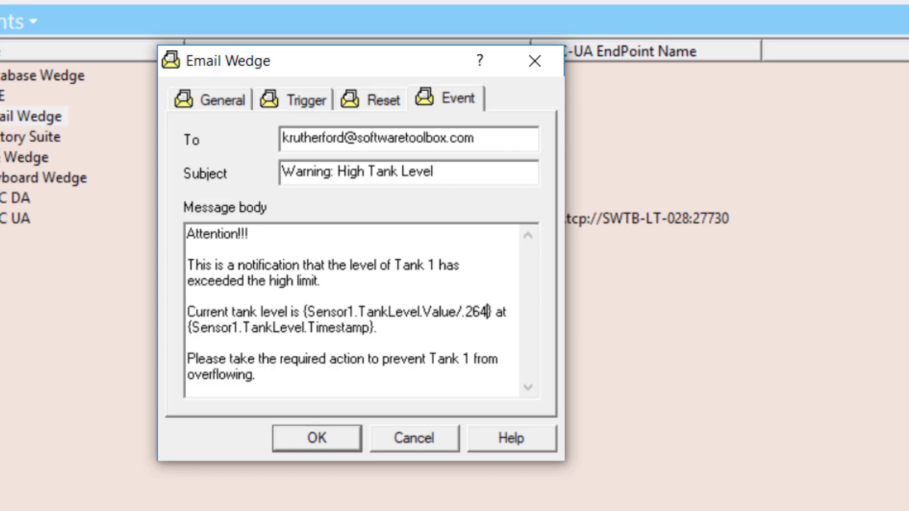
click(327, 377)
click(493, 440)
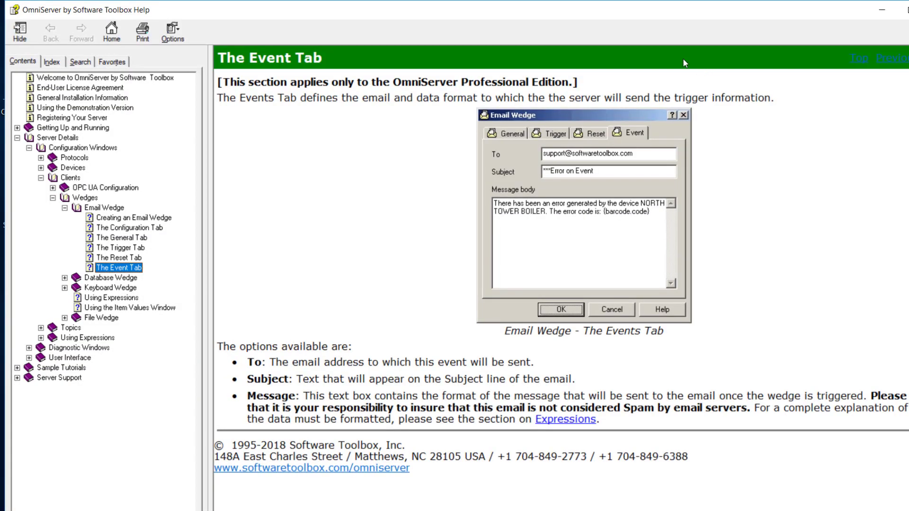
click(901, 11)
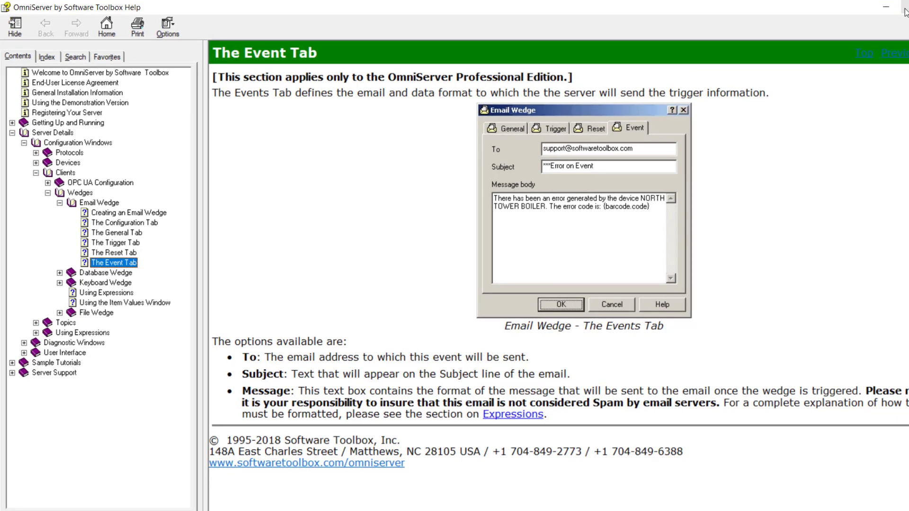
click(901, 11)
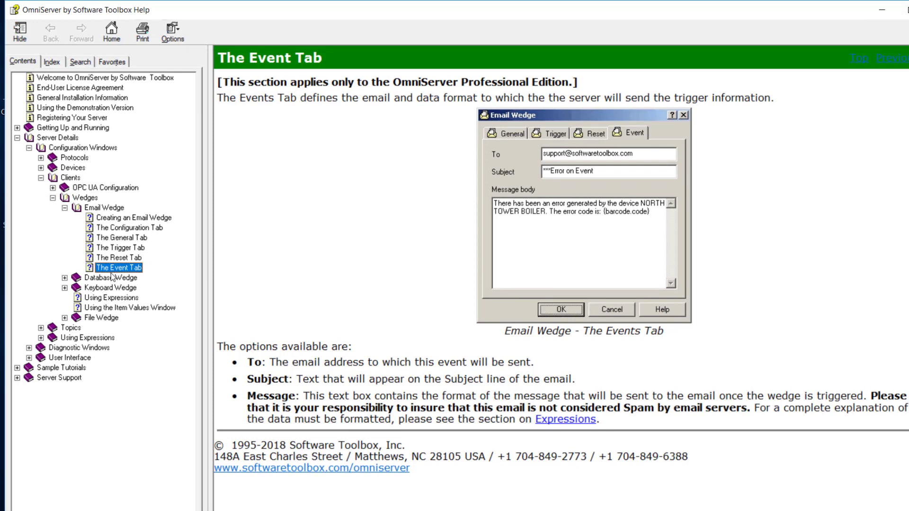
click(553, 420)
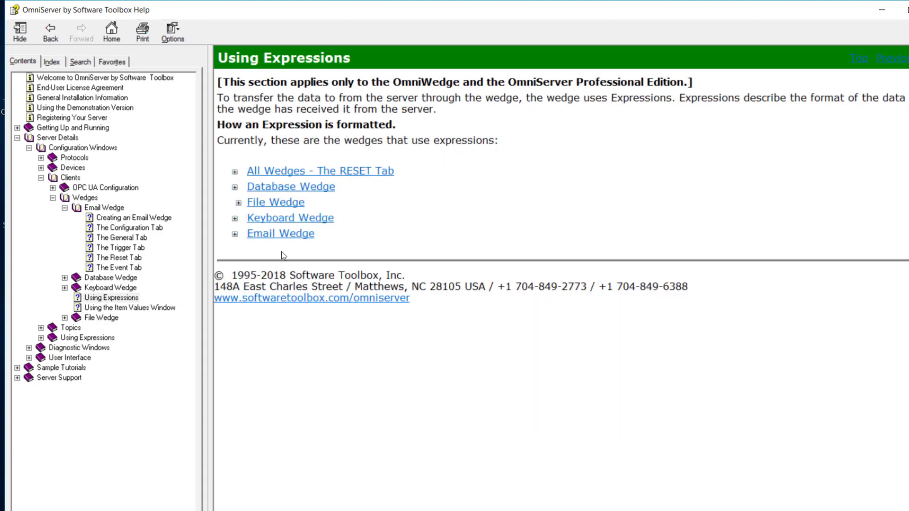
click(234, 234)
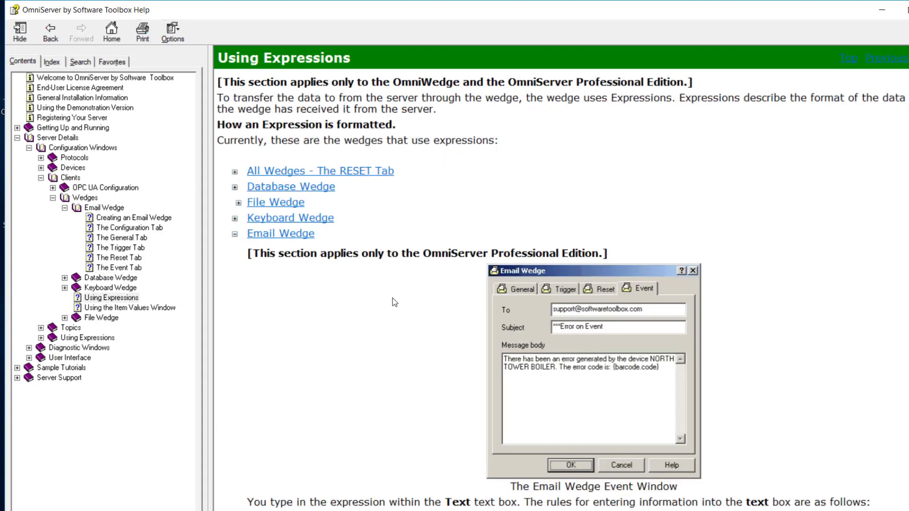
scroll(393, 299, down, 5)
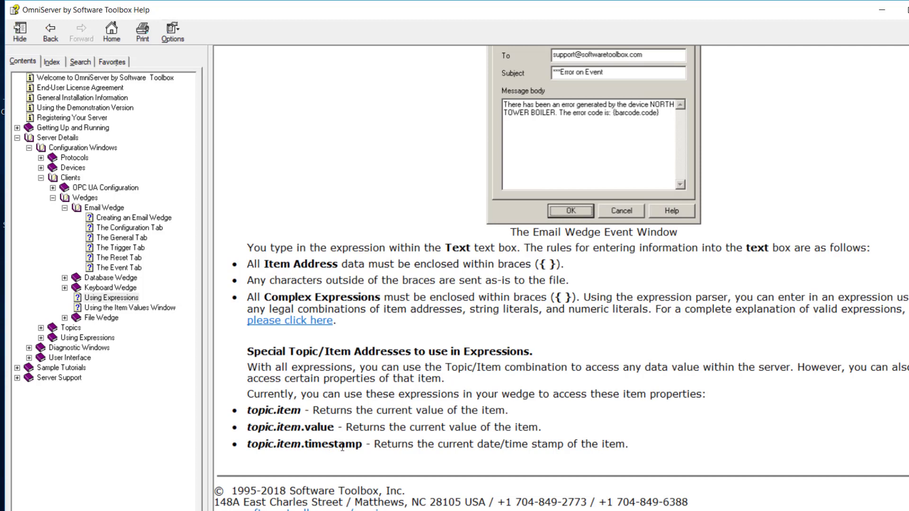
click(269, 327)
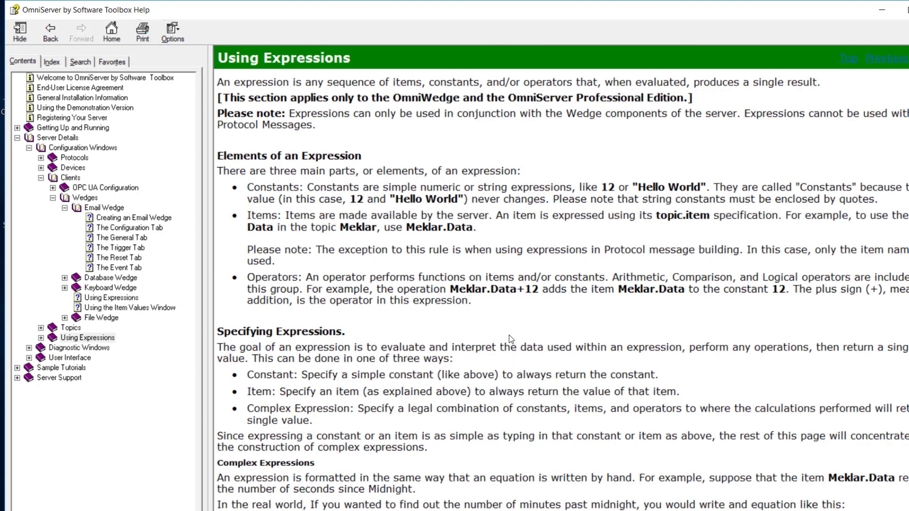
scroll(509, 336, down, 5)
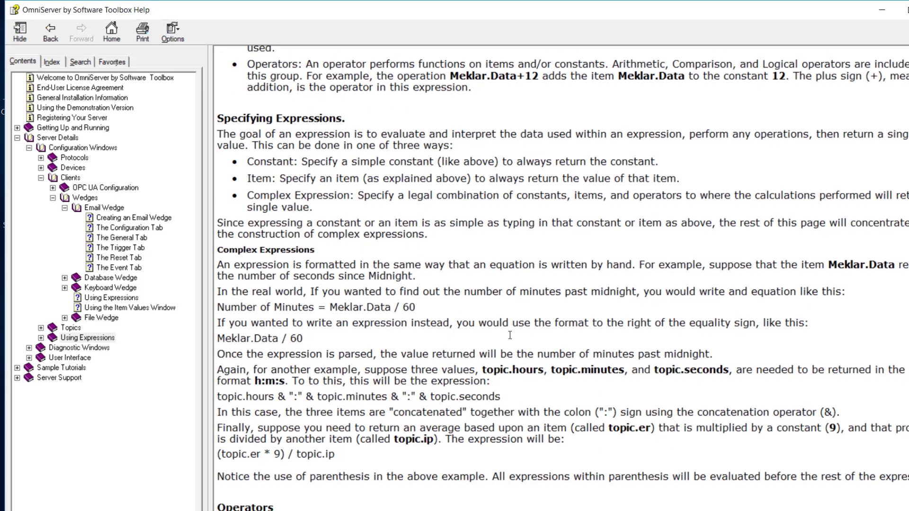
scroll(510, 339, down, 2)
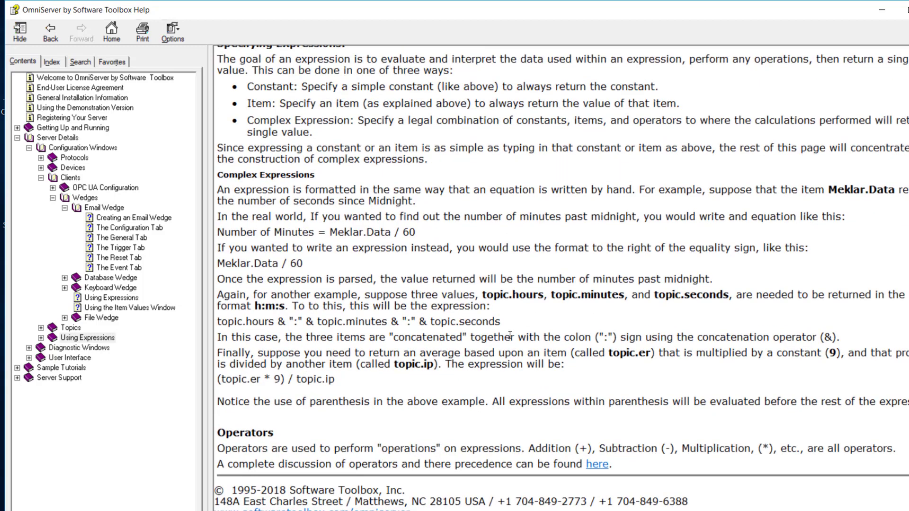
click(595, 466)
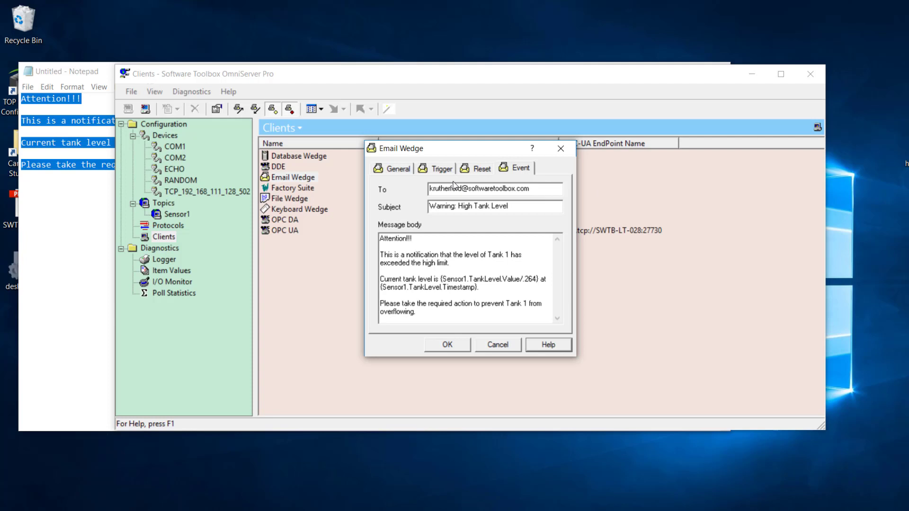
- Confirm the High_Tank_Level email wedge settings with OK
click(452, 344)
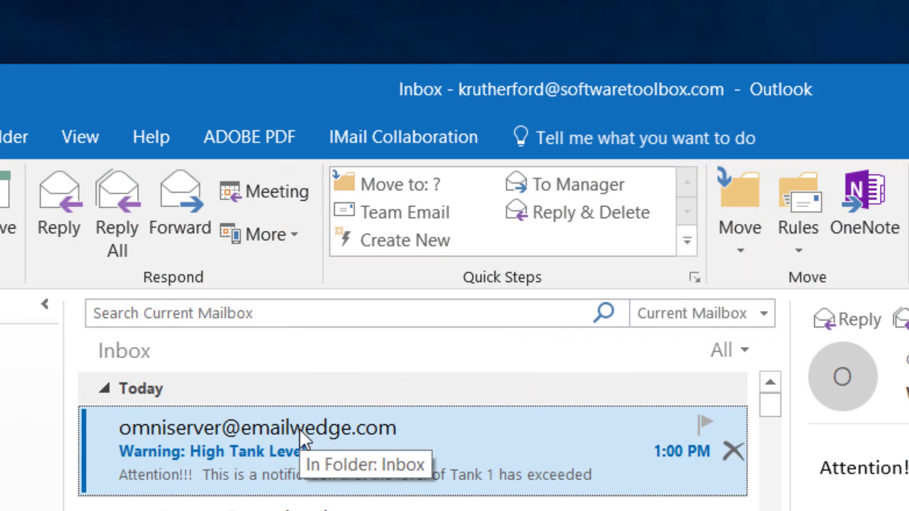
- Open the 'Warning: High Tank Level' email to view Tank 1's level and timestamp
double_click(299, 430)
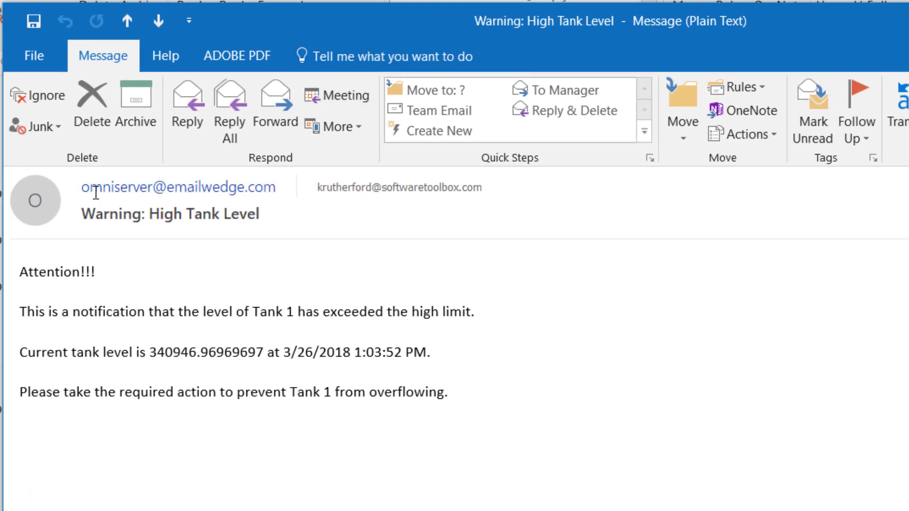
mouse_move(90, 189)
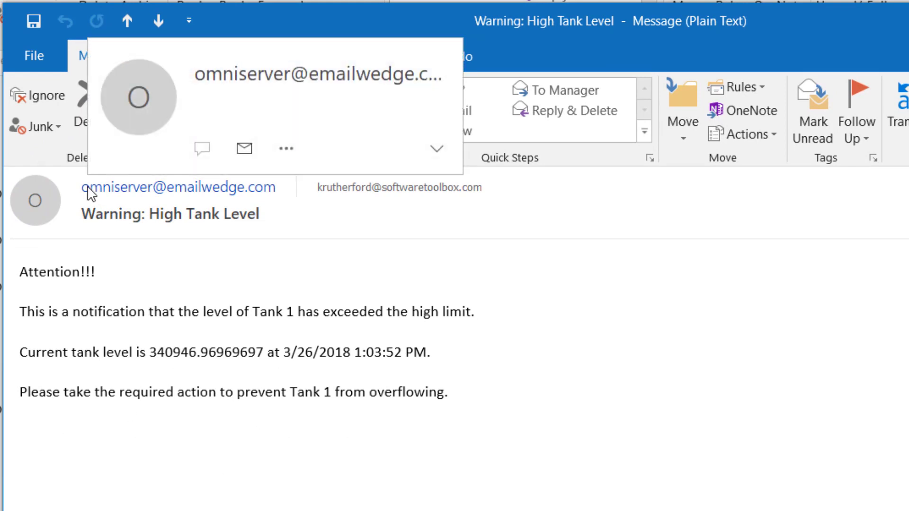